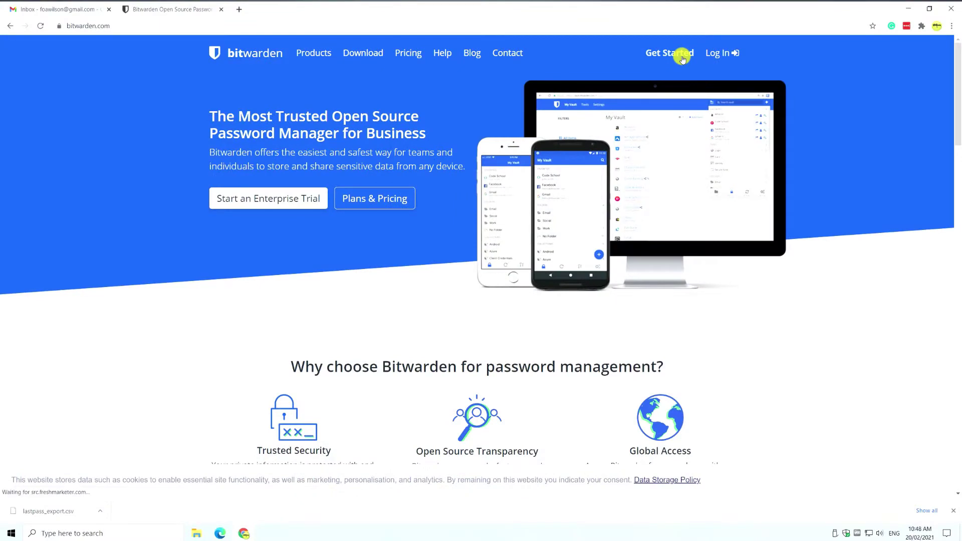
Open the Bitwarden web vault and show its list of import file formats
{"action": "left_click", "coordinate": [682, 55]}
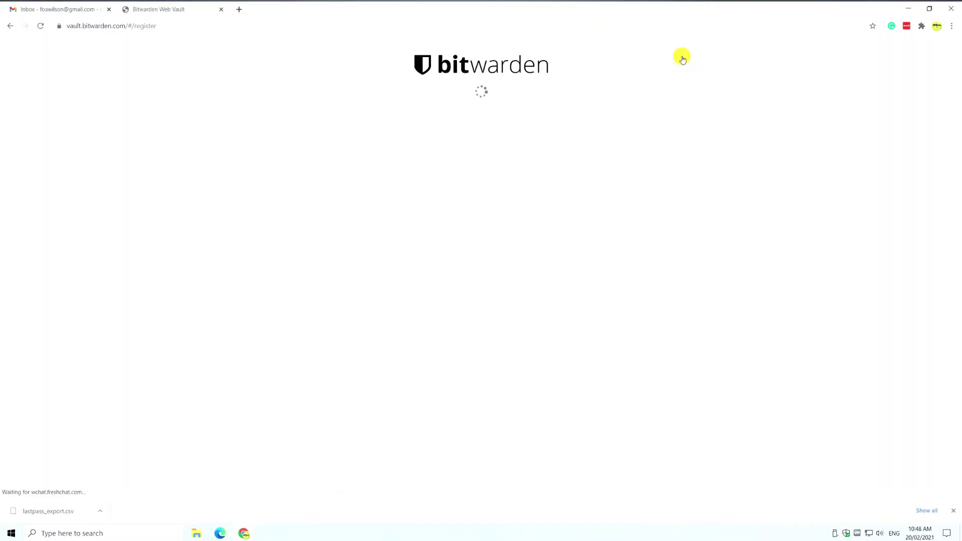
{"action": "left_click", "coordinate": [697, 198]}
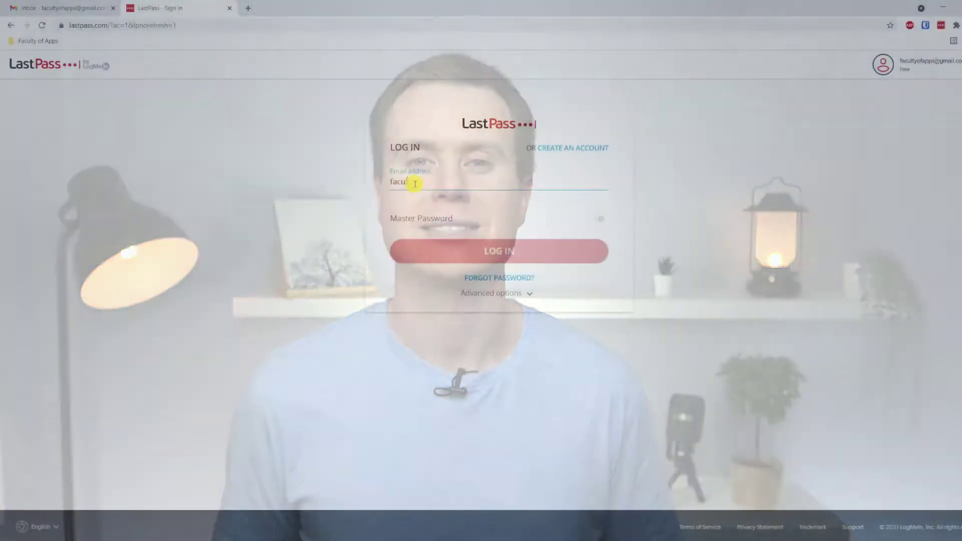
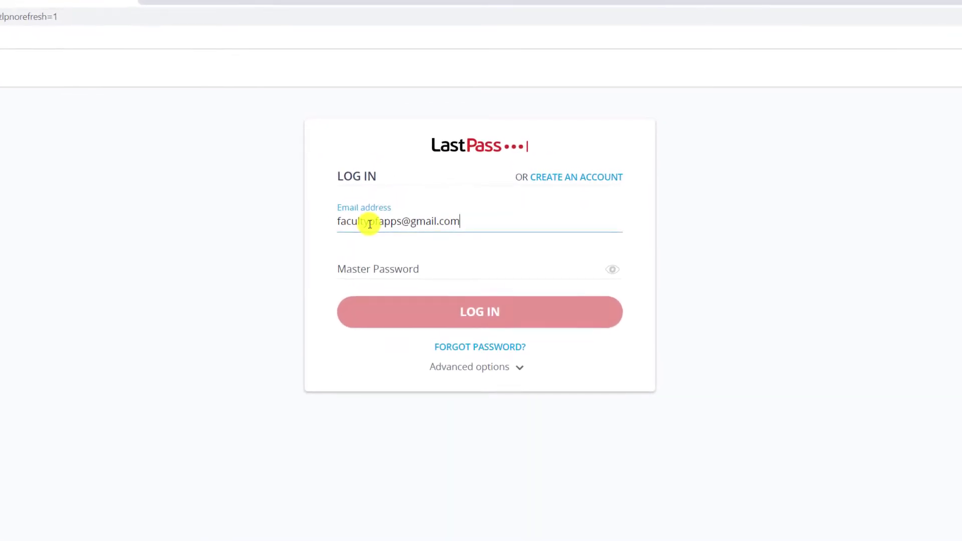
Enter the account email and paste the master password on the LastPass sign-in page
{"action": "key", "text": "Tab"}
{"action": "key", "text": "ctrl+v"}
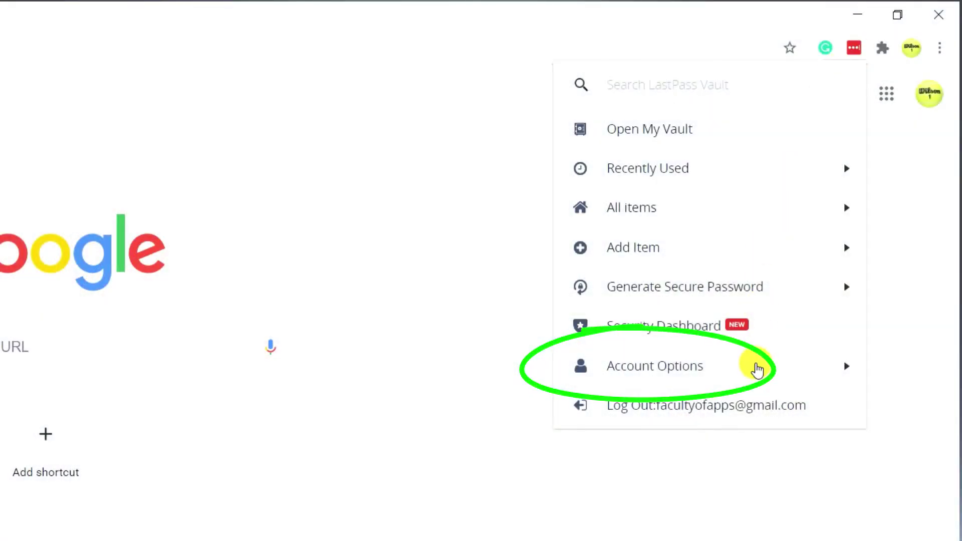
Go to Account Options > Advanced > Export in the LastPass extension menu
{"action": "left_click", "coordinate": [756, 369]}
{"action": "left_click", "coordinate": [744, 169]}
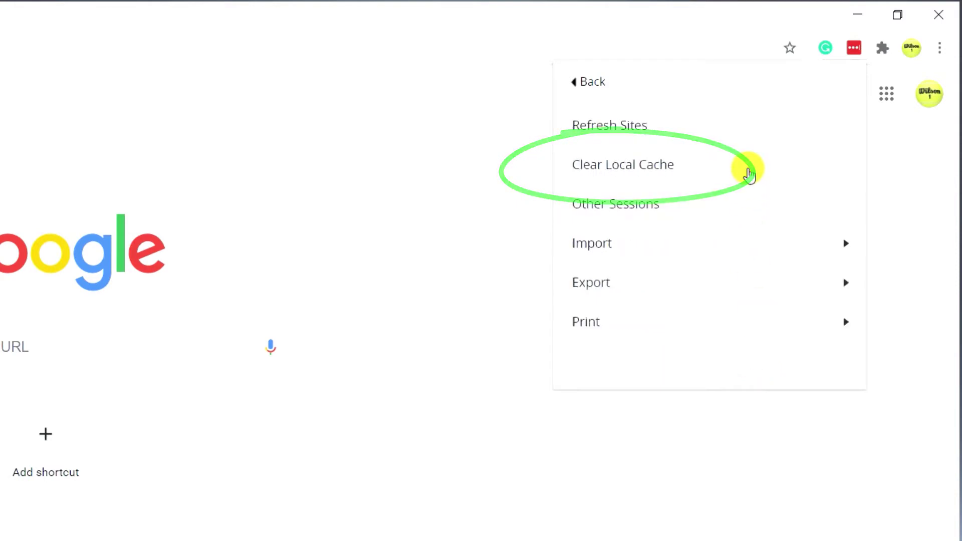
{"action": "left_click", "coordinate": [718, 294]}
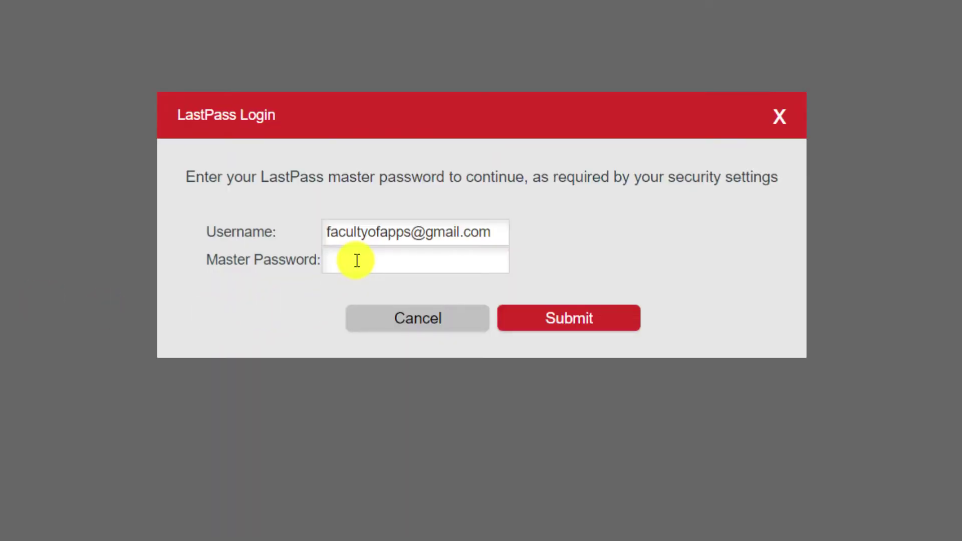
Paste the master password to export lastpass_export.csv, then show it in its folder
{"action": "right_click", "coordinate": [357, 260]}
{"action": "left_click", "coordinate": [418, 449]}
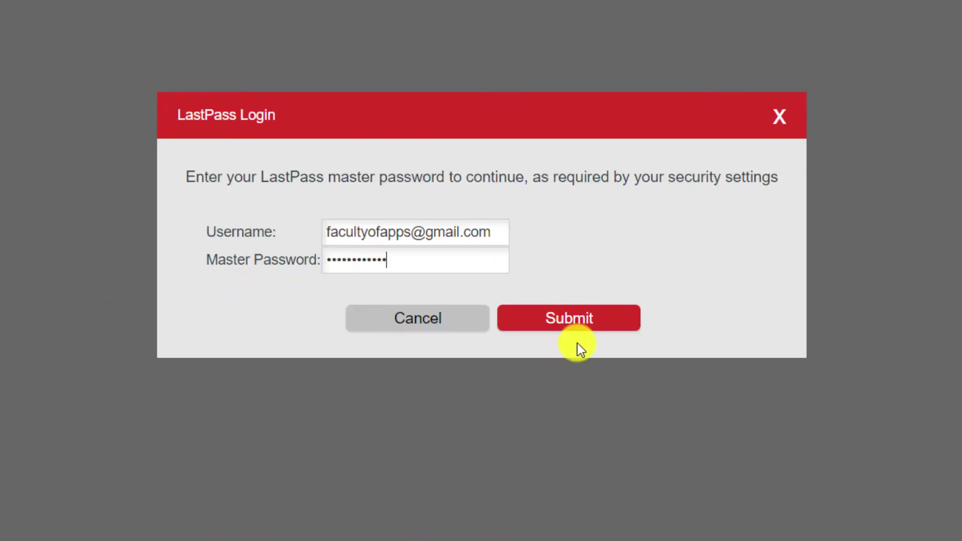
{"action": "left_click", "coordinate": [582, 325]}
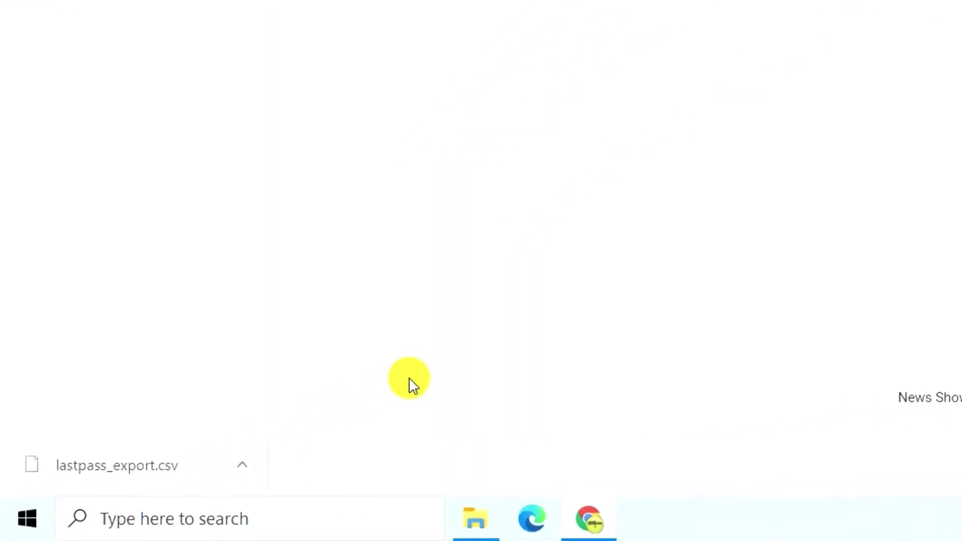
{"action": "left_click", "coordinate": [248, 467]}
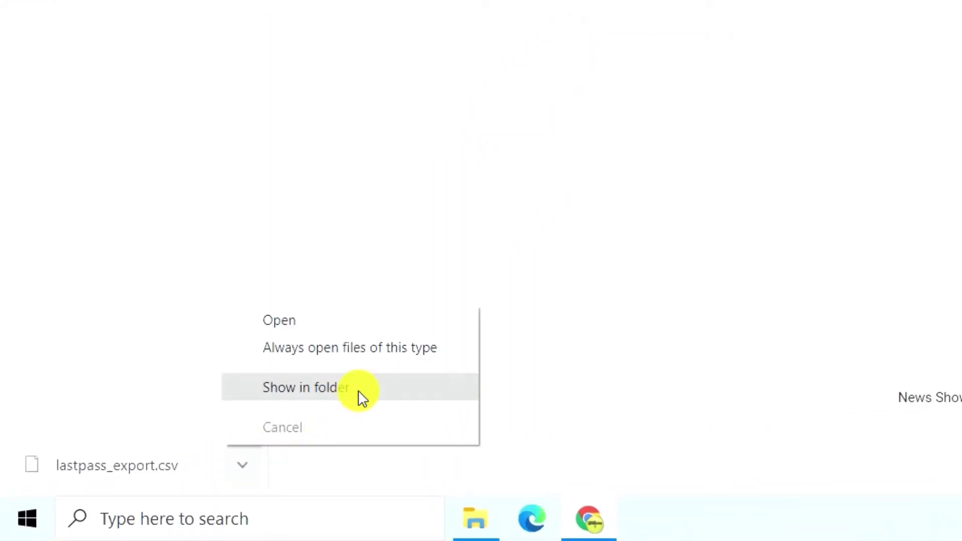
{"action": "left_click", "coordinate": [361, 397]}
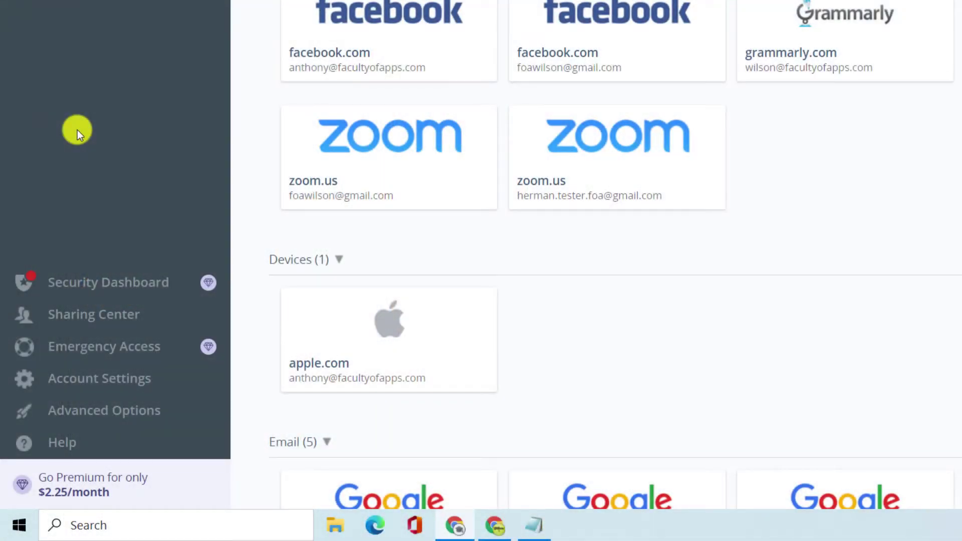
Go through Account Settings > My Account > Delete Or Reset Account and choose Delete
{"action": "left_click", "coordinate": [88, 390]}
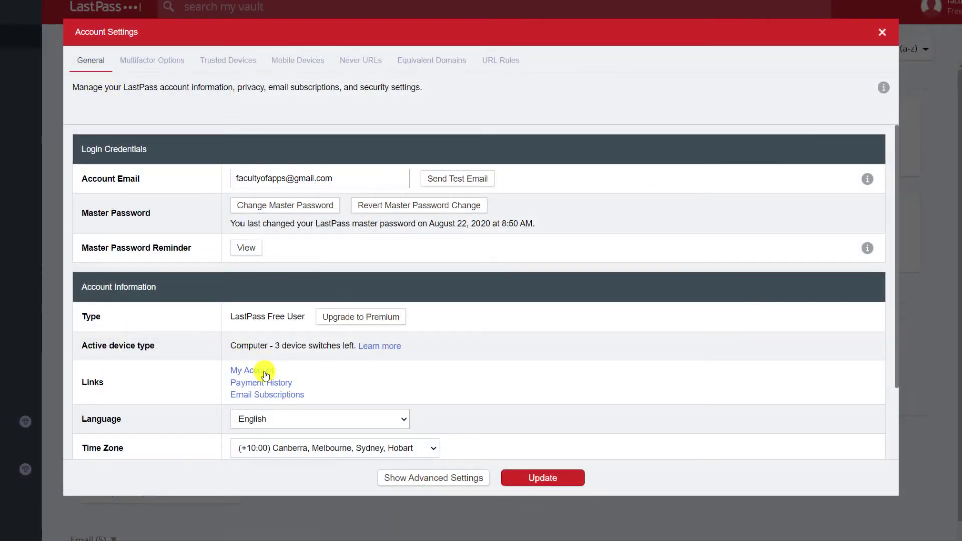
{"action": "left_click", "coordinate": [265, 372]}
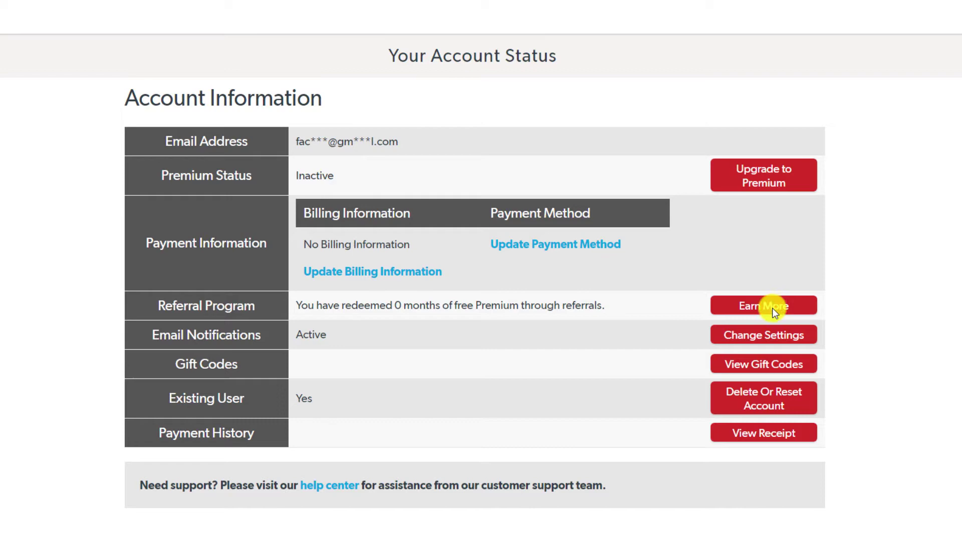
{"action": "left_click", "coordinate": [775, 401]}
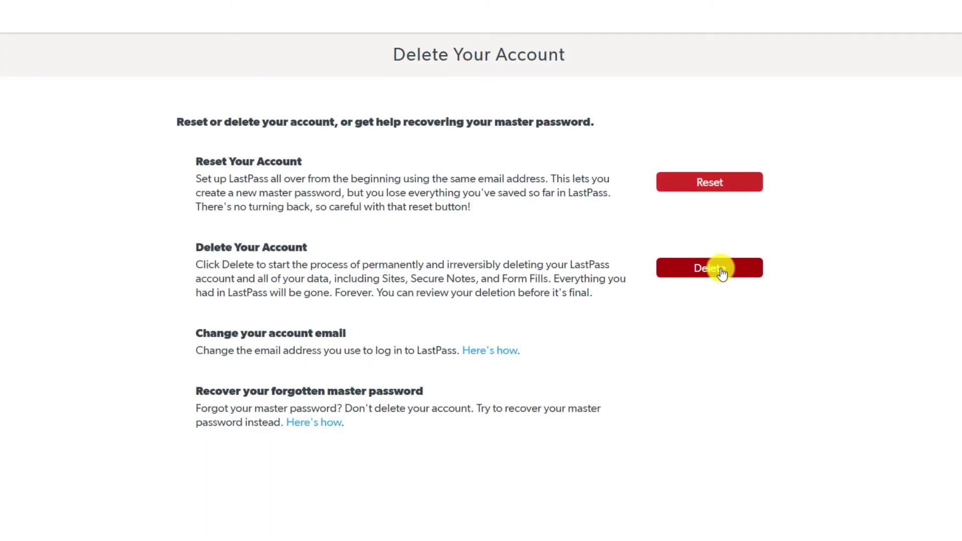
{"action": "left_click", "coordinate": [720, 271]}
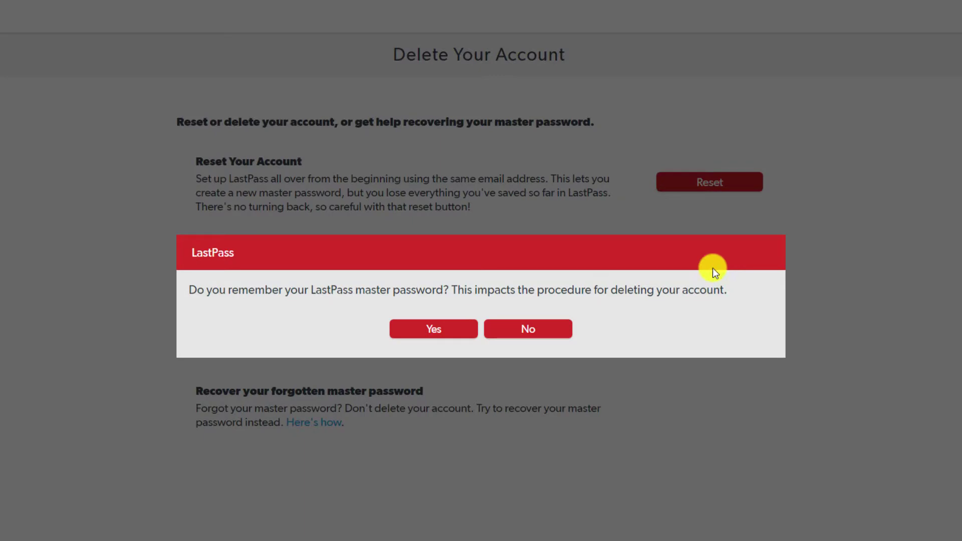
Confirm the master password is remembered, paste it, and approve both deletion confirmations
{"action": "left_click", "coordinate": [440, 331]}
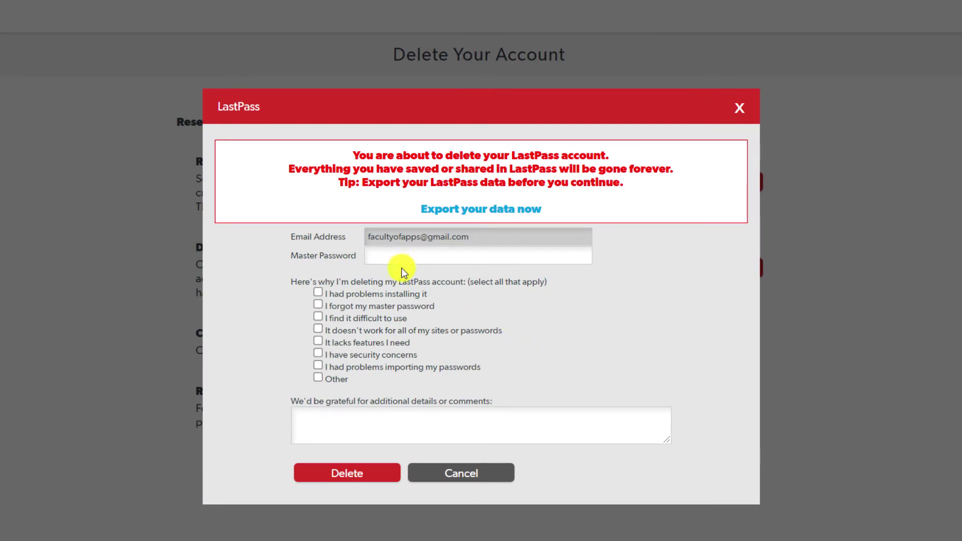
{"action": "right_click", "coordinate": [384, 256]}
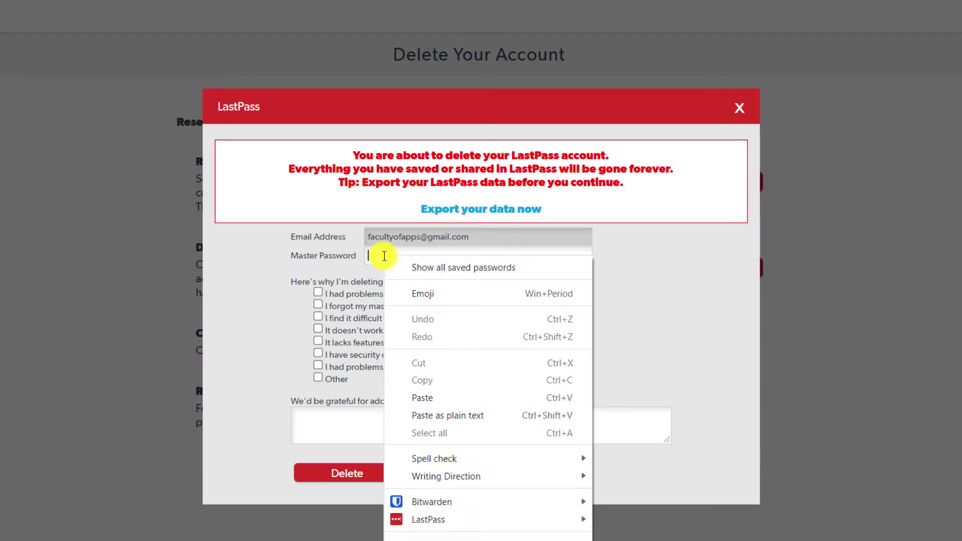
{"action": "left_click", "coordinate": [457, 397]}
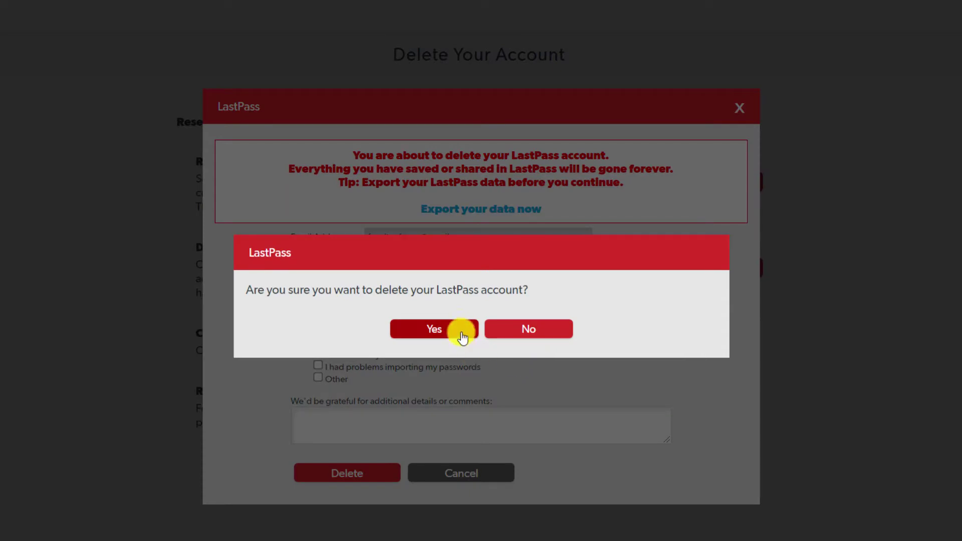
{"action": "left_click", "coordinate": [462, 333]}
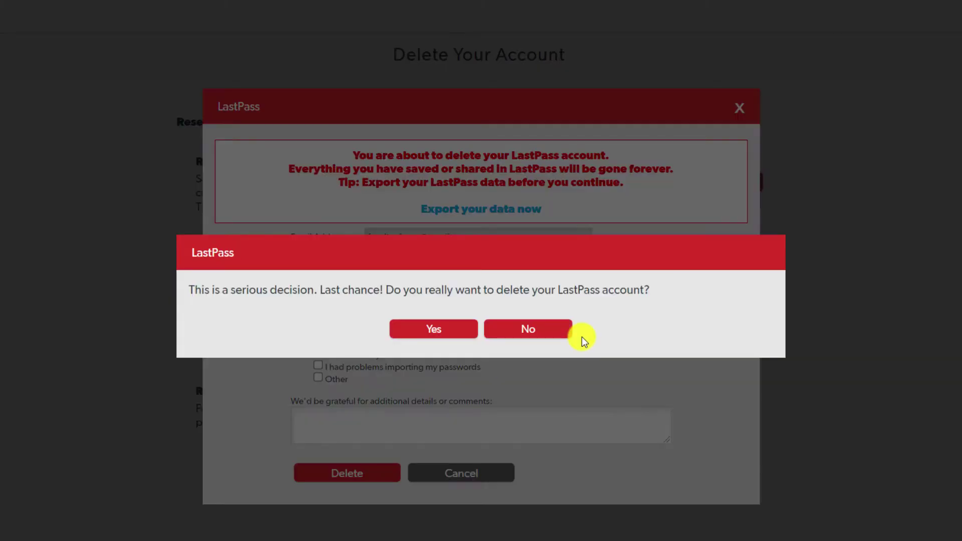
{"action": "left_click", "coordinate": [457, 331]}
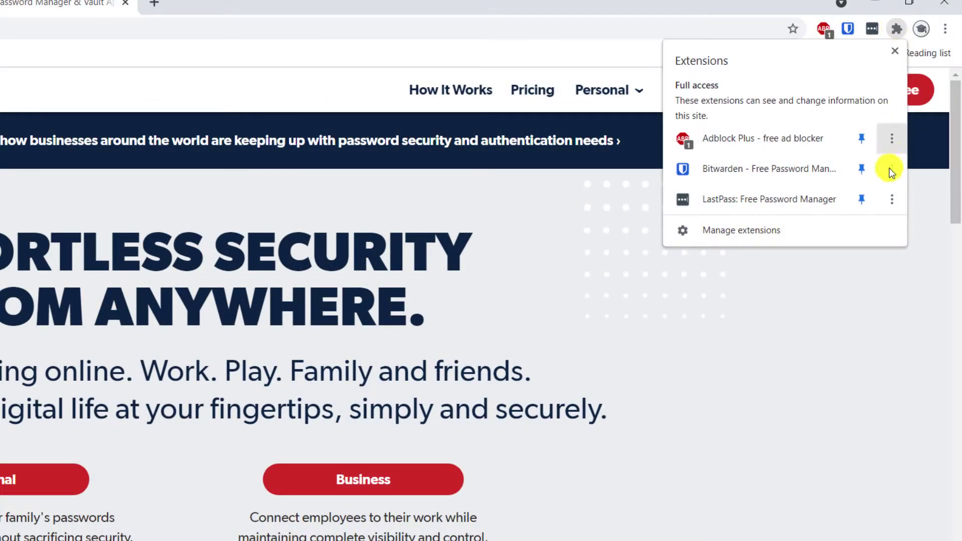
Remove the LastPass extension from Chrome through its extension options
{"action": "left_click", "coordinate": [892, 200]}
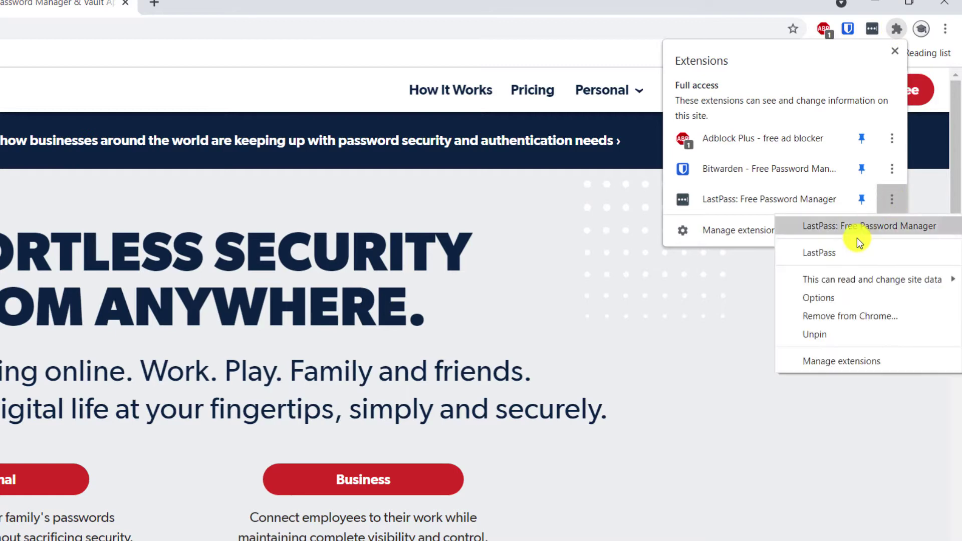
{"action": "left_click", "coordinate": [853, 315]}
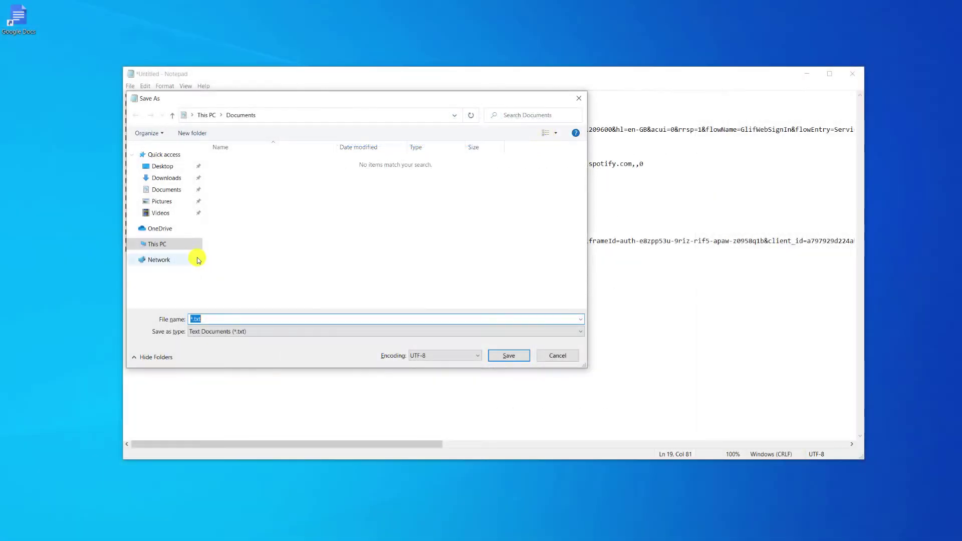
Point the Save As dialog to the Desktop with Save as type set to All Files
{"action": "left_click", "coordinate": [162, 166]}
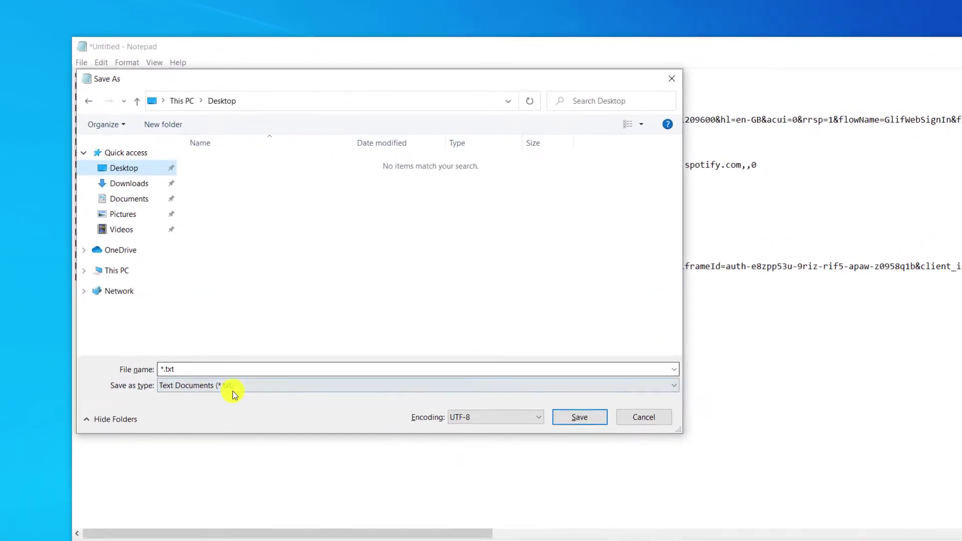
{"action": "left_click", "coordinate": [257, 333]}
{"action": "left_click", "coordinate": [238, 431]}
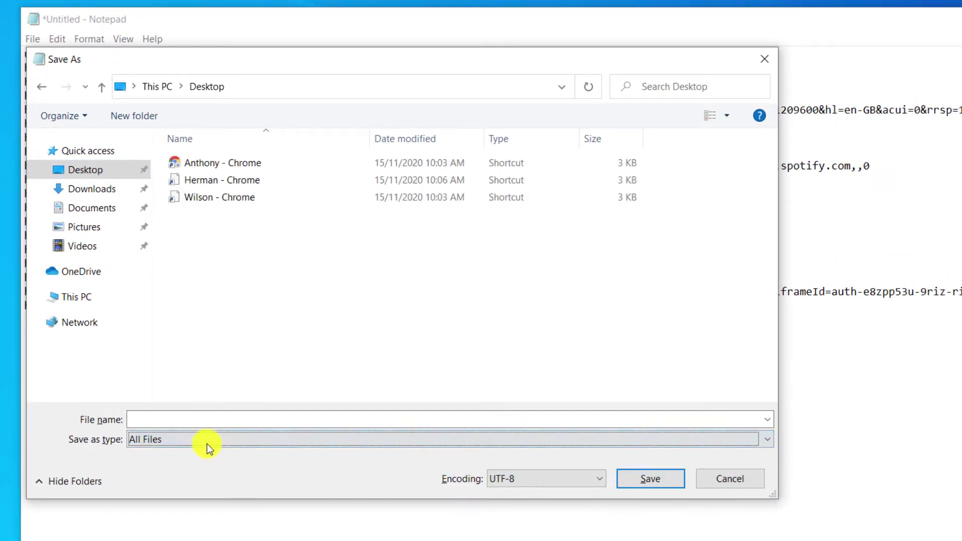
{"action": "left_click", "coordinate": [149, 419]}
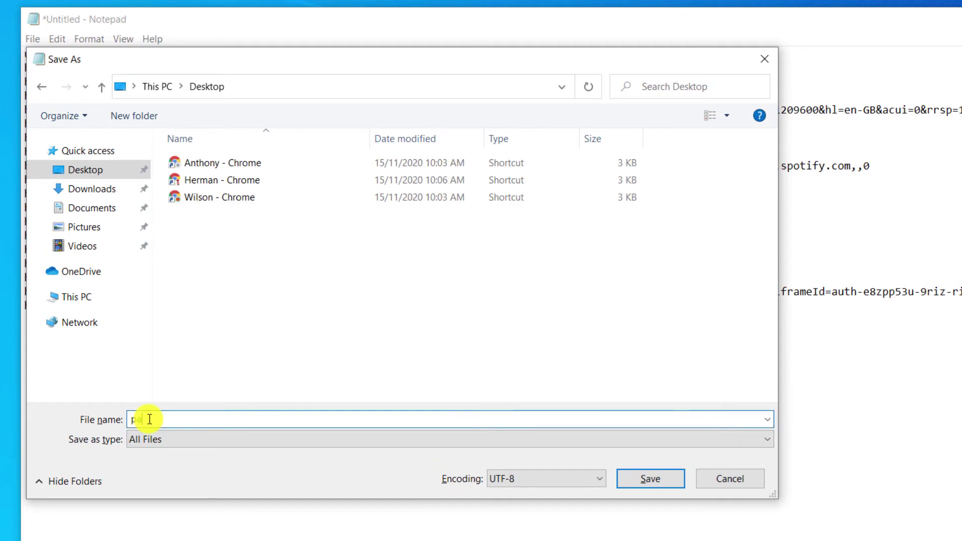
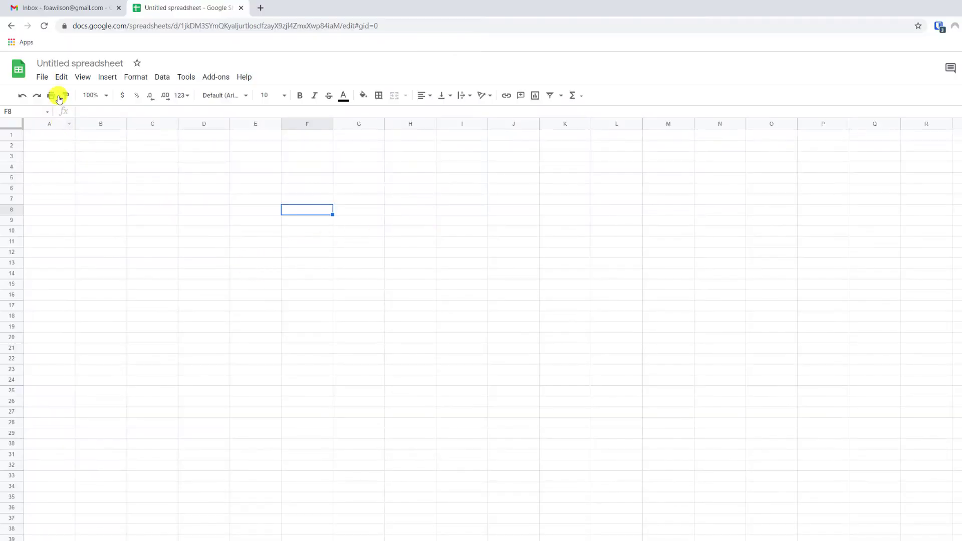
Import passwords.csv with comma separators to replace the spreadsheet's contents, then widen column F
{"action": "left_click", "coordinate": [41, 77]}
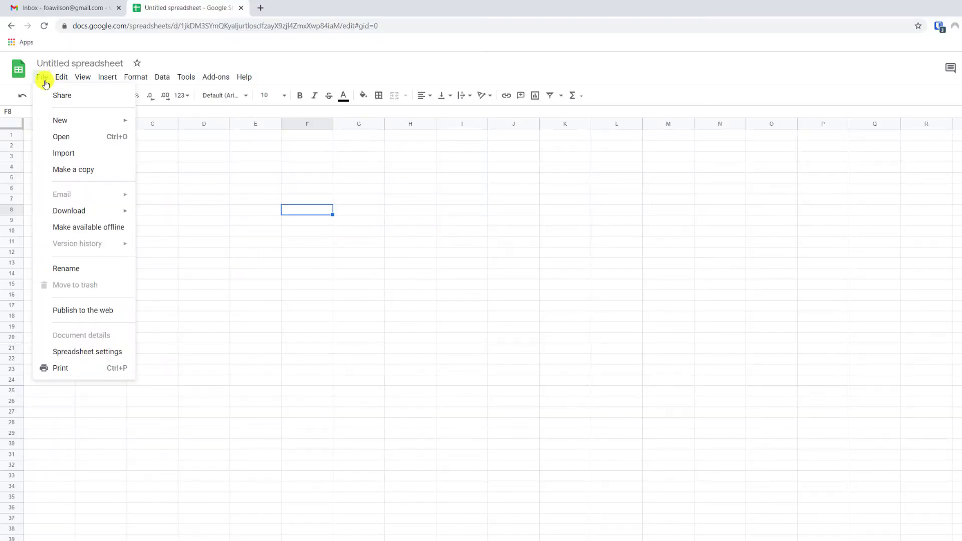
{"action": "left_click", "coordinate": [74, 156]}
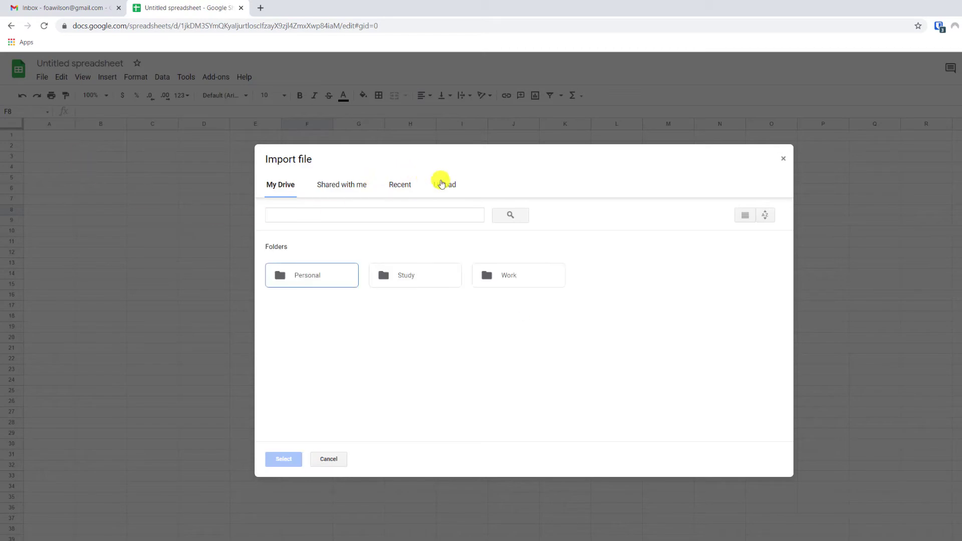
{"action": "left_click", "coordinate": [442, 183]}
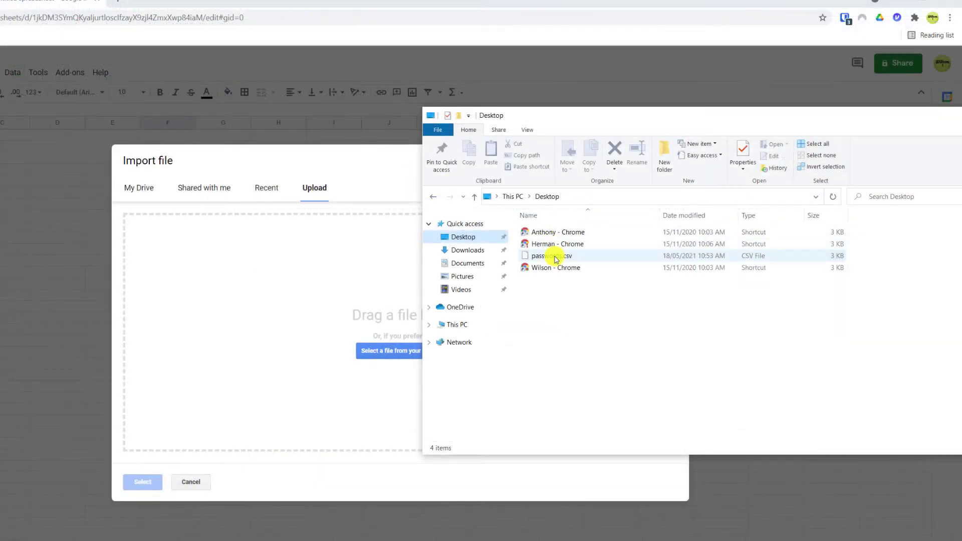
{"action": "left_click_drag", "start_coordinate": [664, 248], "coordinate": [501, 289]}
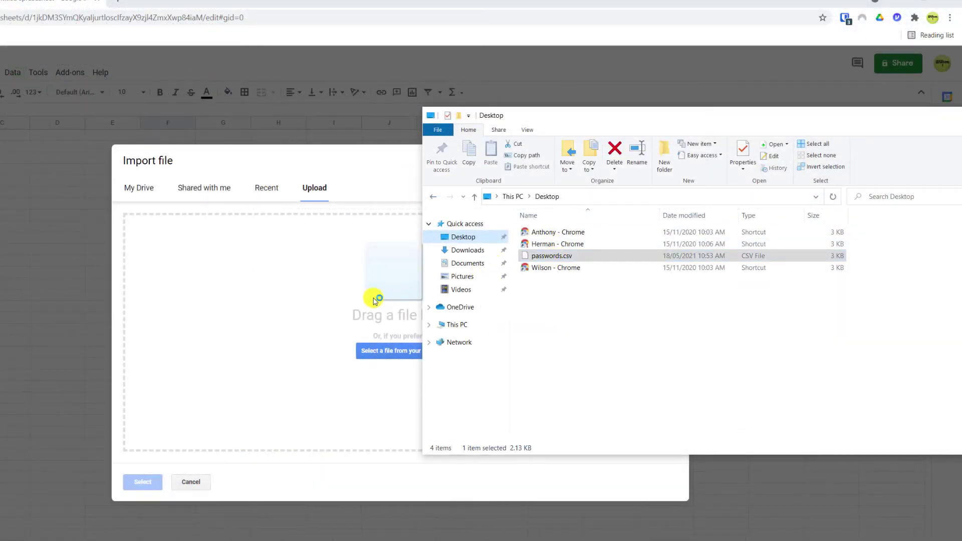
{"action": "left_click_drag", "start_coordinate": [373, 300], "coordinate": [361, 307]}
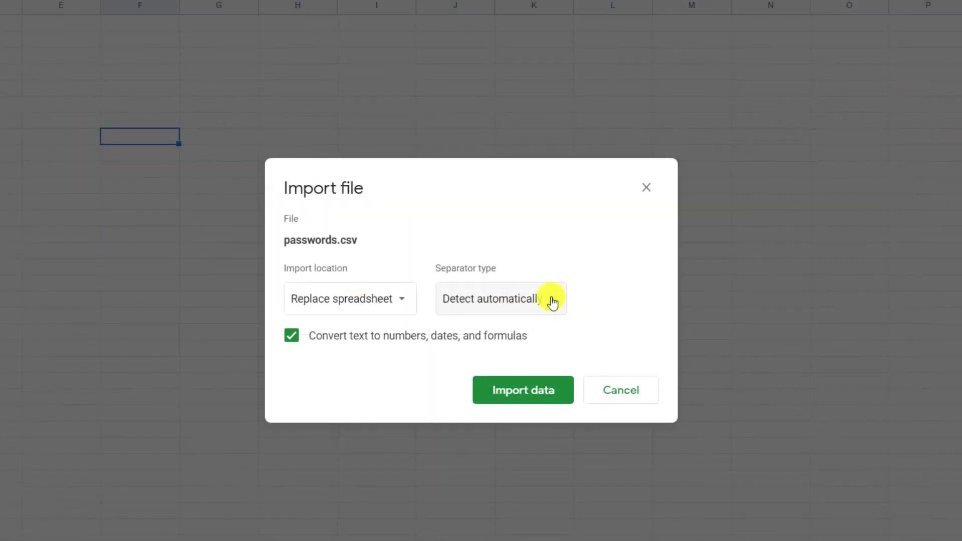
{"action": "left_click", "coordinate": [552, 302]}
{"action": "left_click", "coordinate": [493, 345]}
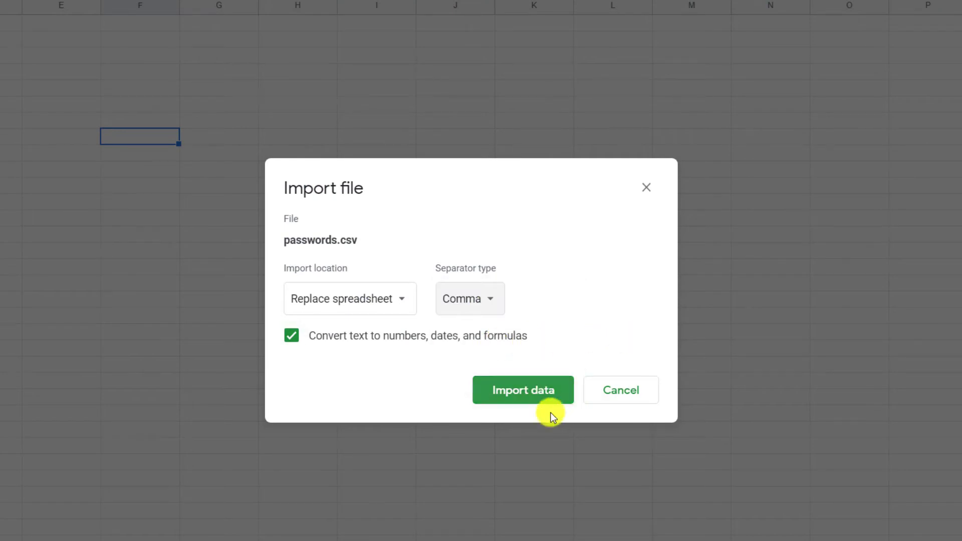
{"action": "left_click", "coordinate": [531, 396]}
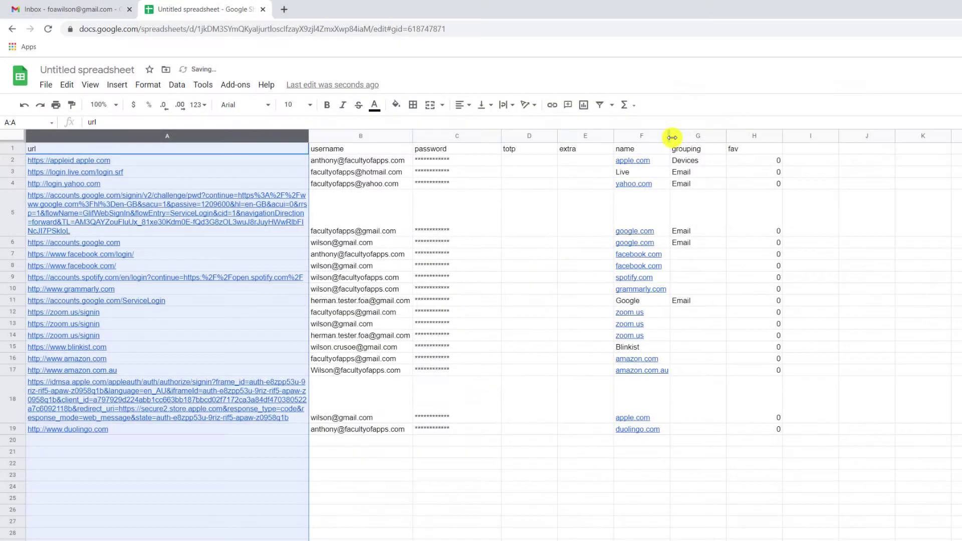
{"action": "left_click_drag", "start_coordinate": [671, 135], "coordinate": [691, 135]}
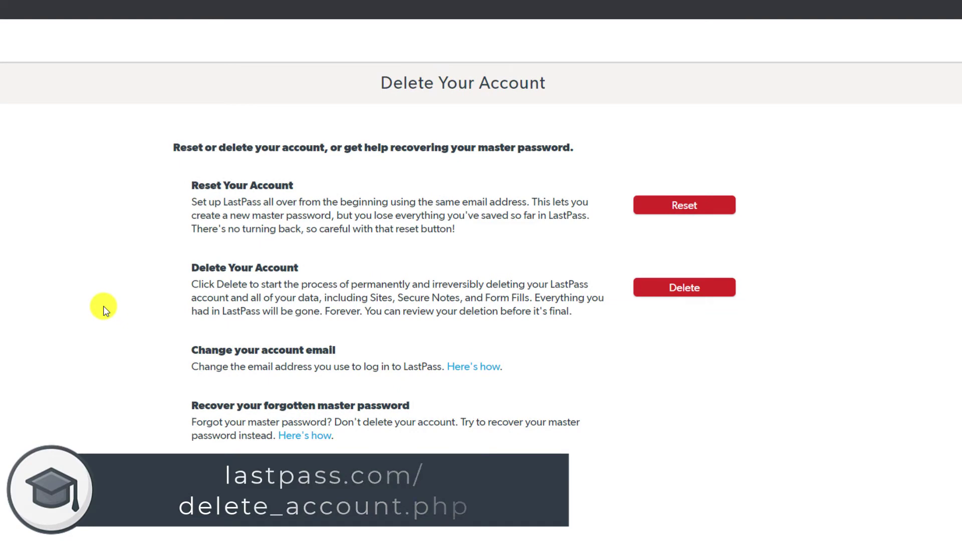
Request LastPass account deletion, answer No for the master password, and email instructions to the account address
{"action": "left_click", "coordinate": [717, 293]}
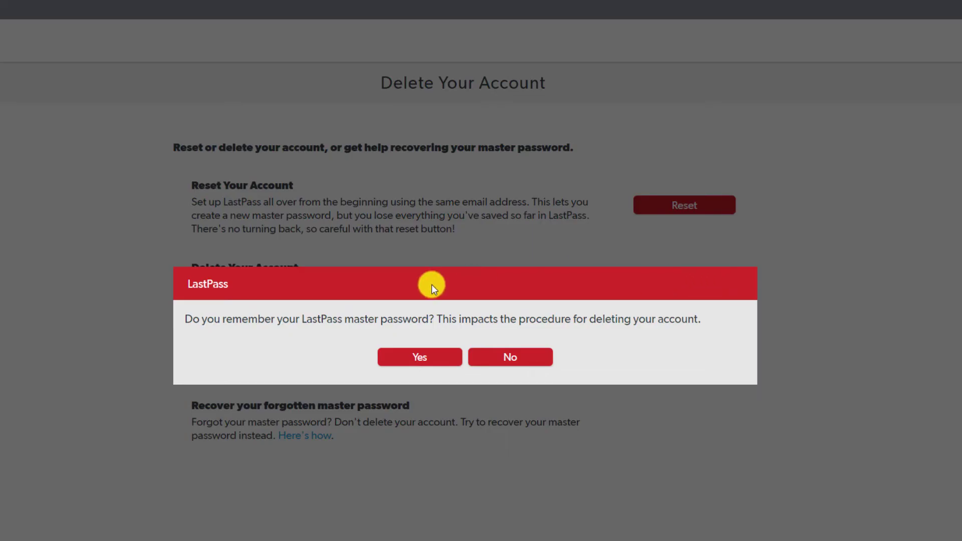
{"action": "left_click", "coordinate": [512, 357]}
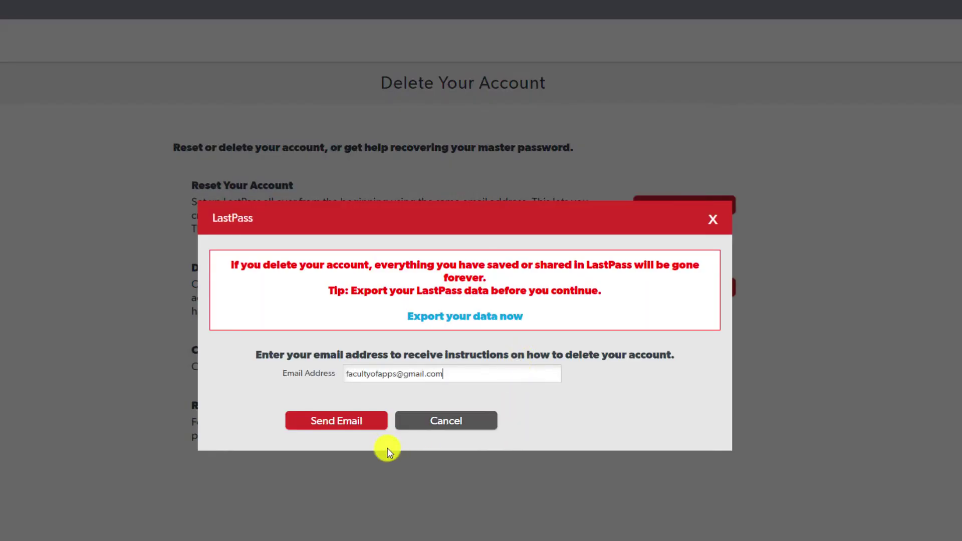
{"action": "left_click", "coordinate": [343, 432]}
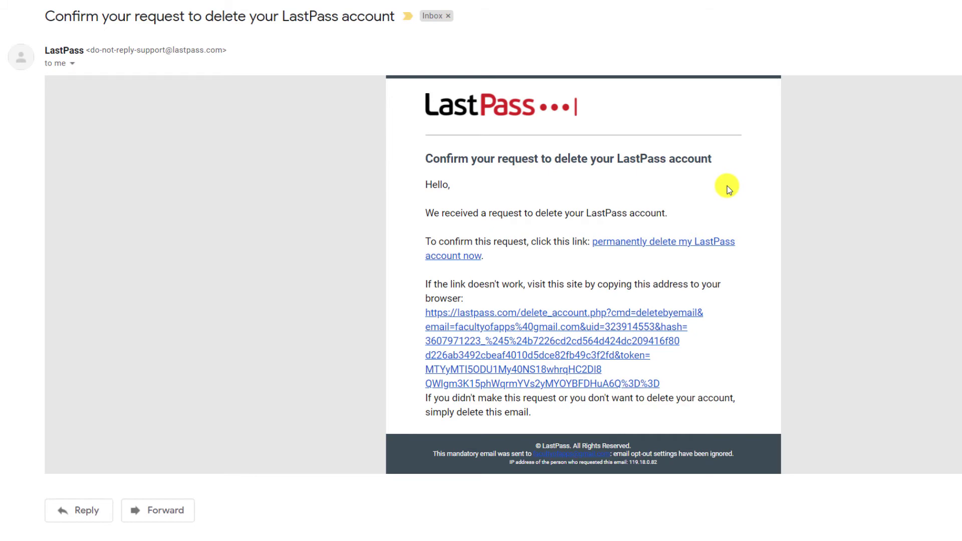
Follow the email's deletion link, submit the Delete form, and confirm both deletion prompts
{"action": "left_click", "coordinate": [710, 243]}
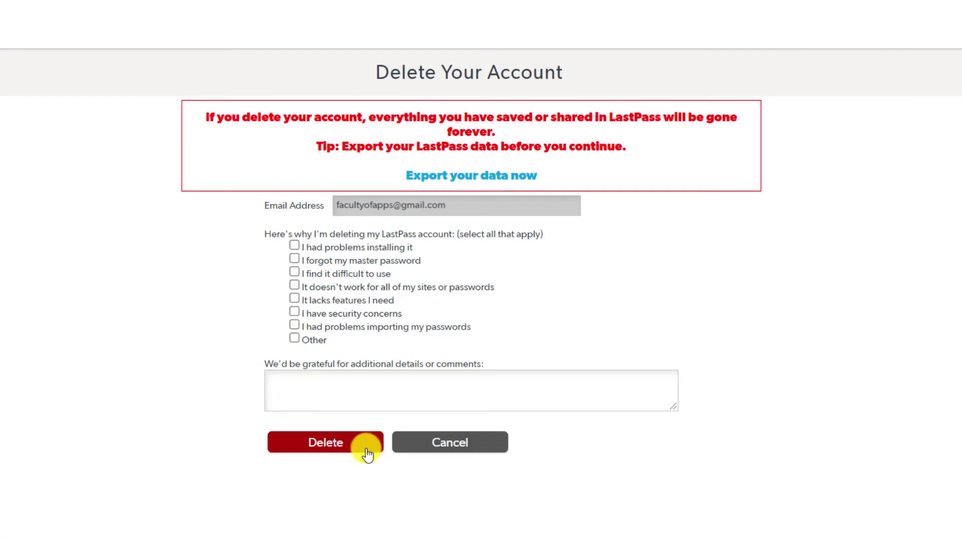
{"action": "left_click", "coordinate": [367, 452]}
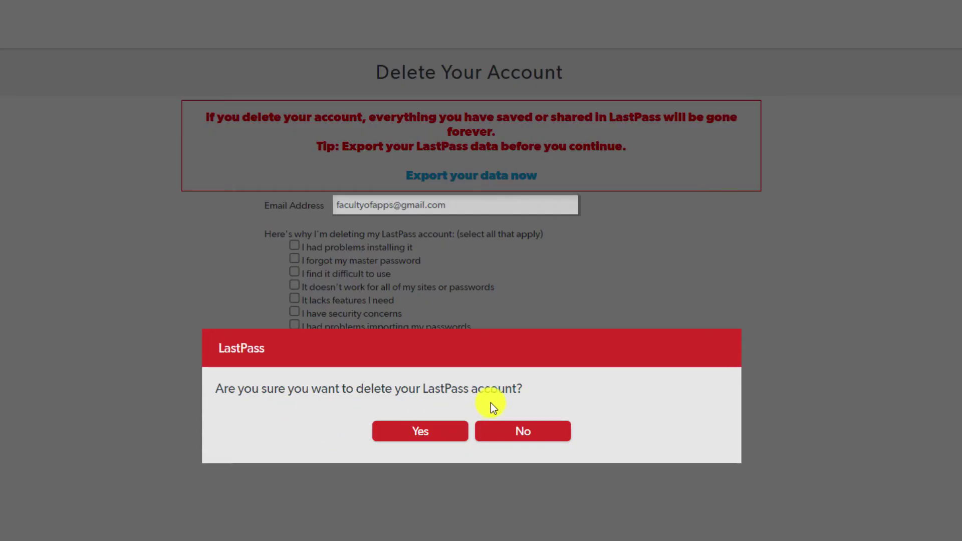
{"action": "left_click", "coordinate": [449, 439]}
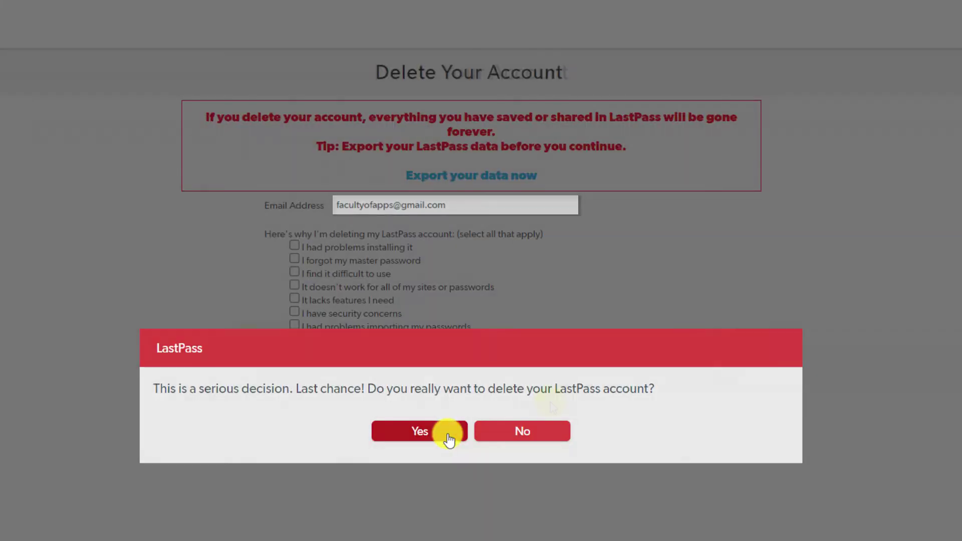
{"action": "left_click", "coordinate": [448, 440]}
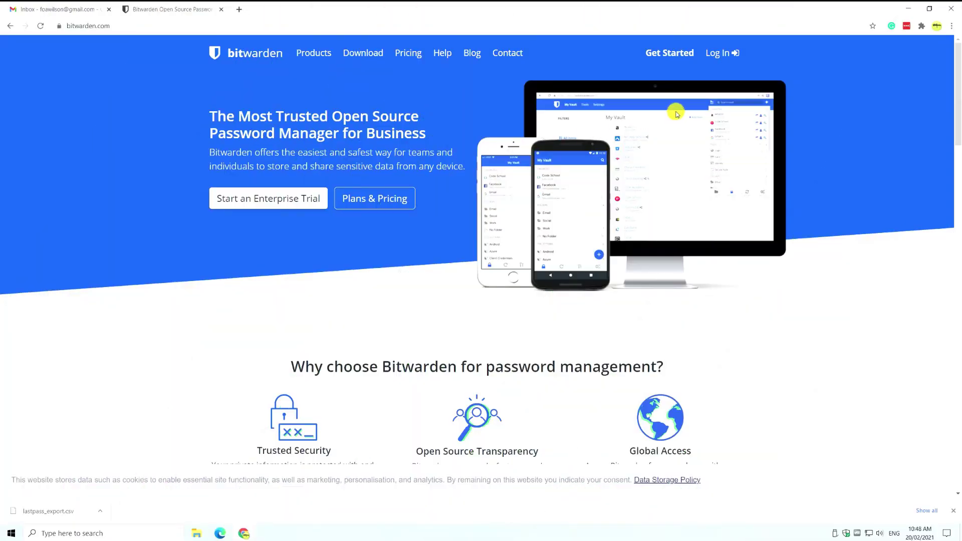
Register a new Bitwarden account, accepting the terms of service, then log into the vault
{"action": "left_click", "coordinate": [682, 59]}
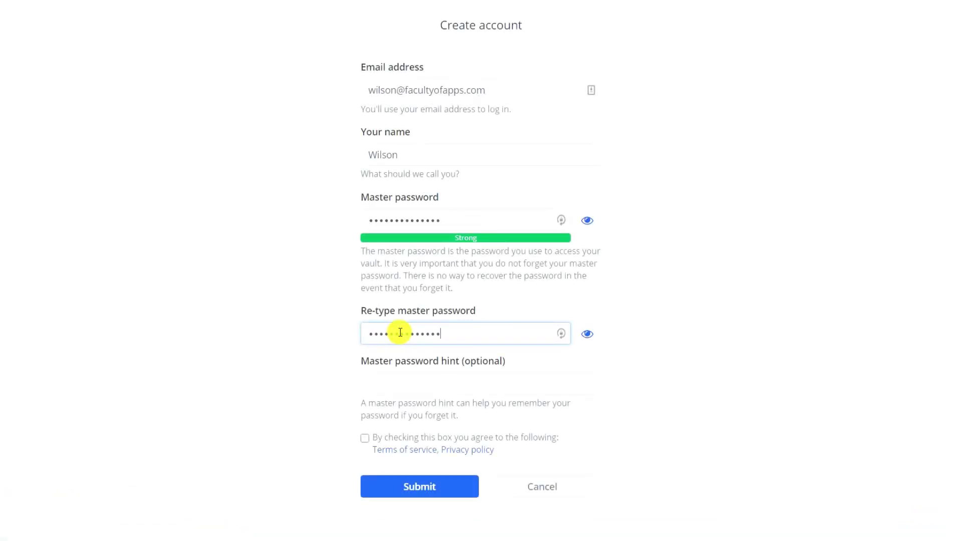
{"action": "left_click", "coordinate": [365, 440]}
{"action": "left_click", "coordinate": [365, 439]}
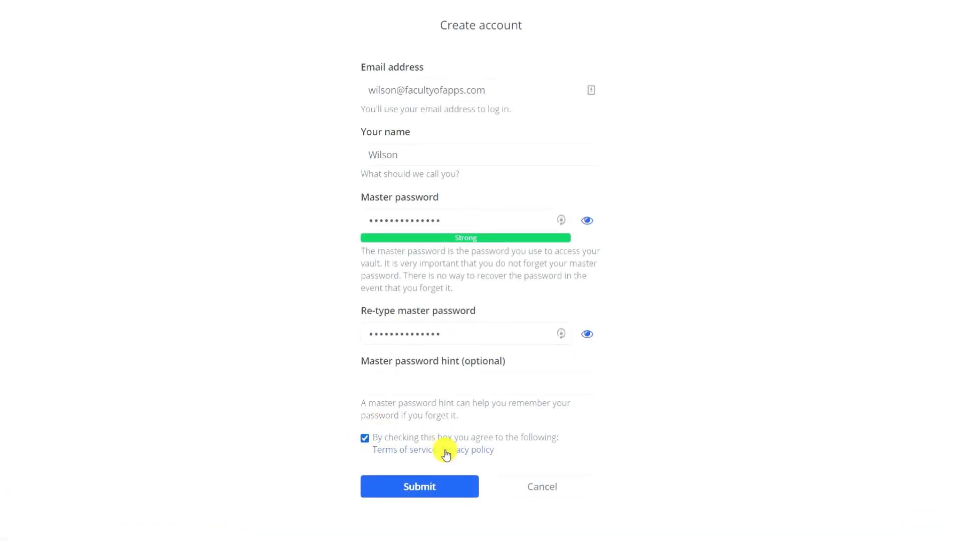
{"action": "left_click", "coordinate": [443, 489]}
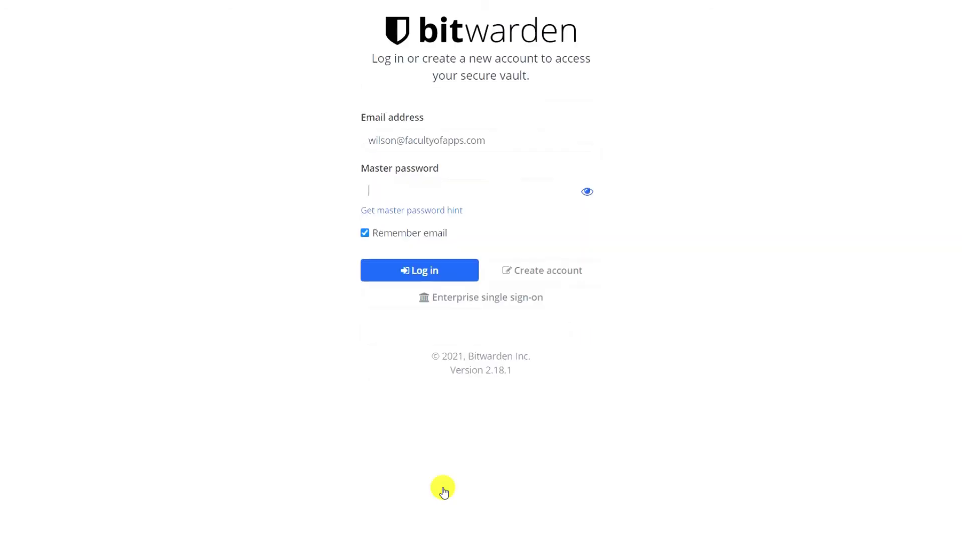
{"action": "left_click", "coordinate": [431, 275]}
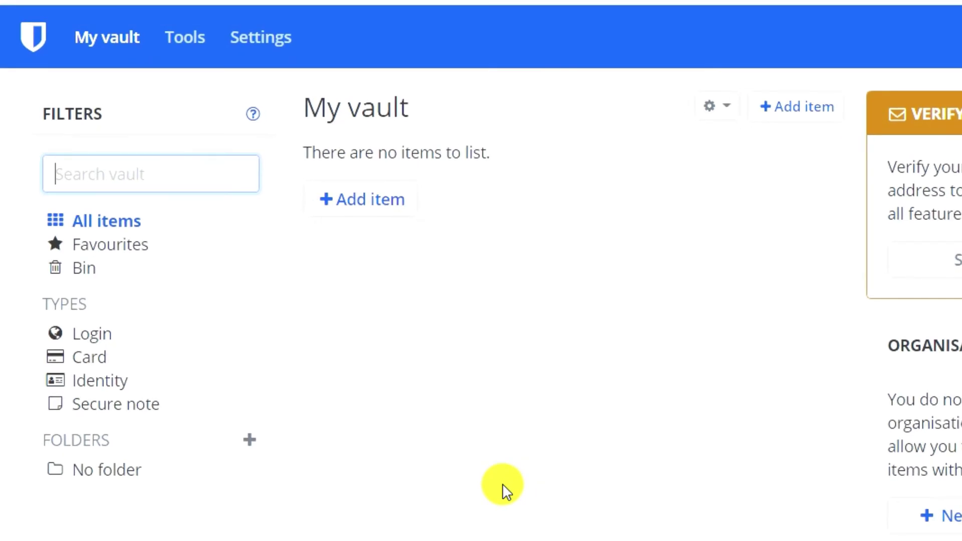
Import lastpass_export.csv into the vault using the LastPass (csv) format under Tools > Import data
{"action": "left_click", "coordinate": [502, 489]}
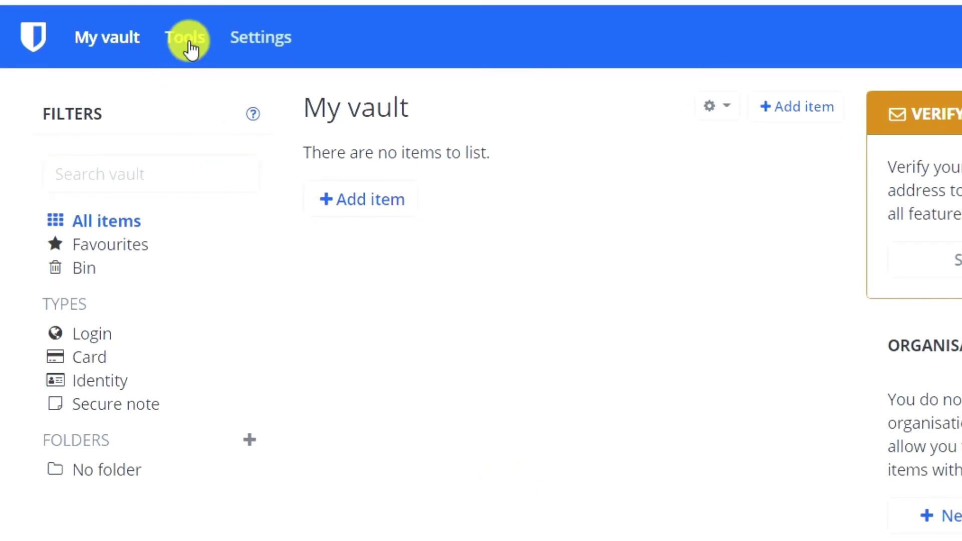
{"action": "left_click", "coordinate": [188, 44]}
{"action": "left_click", "coordinate": [110, 201]}
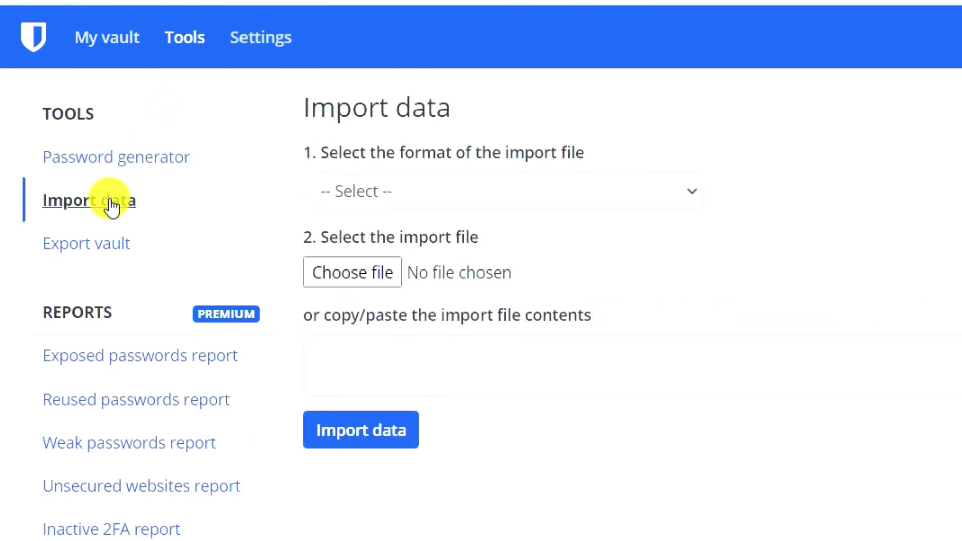
{"action": "left_click", "coordinate": [696, 201]}
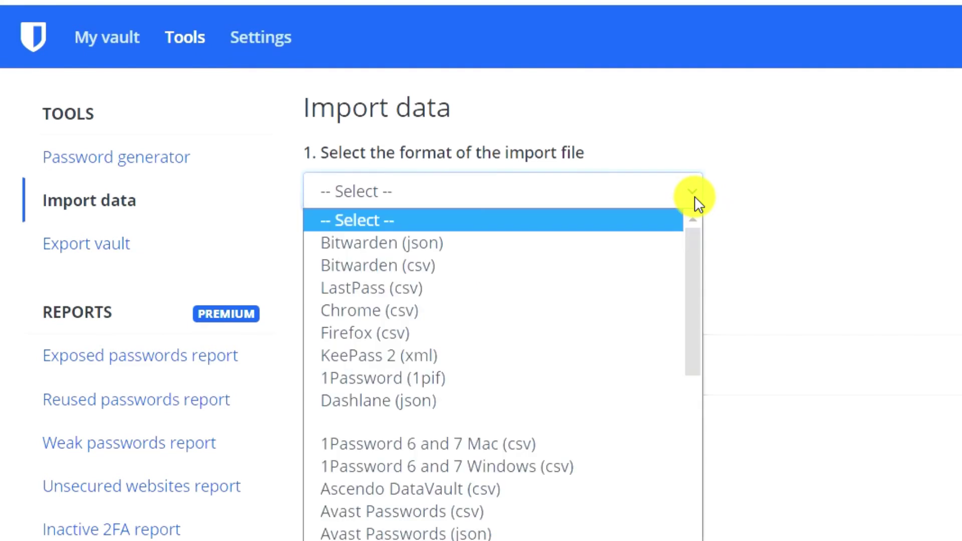
{"action": "left_click", "coordinate": [413, 288]}
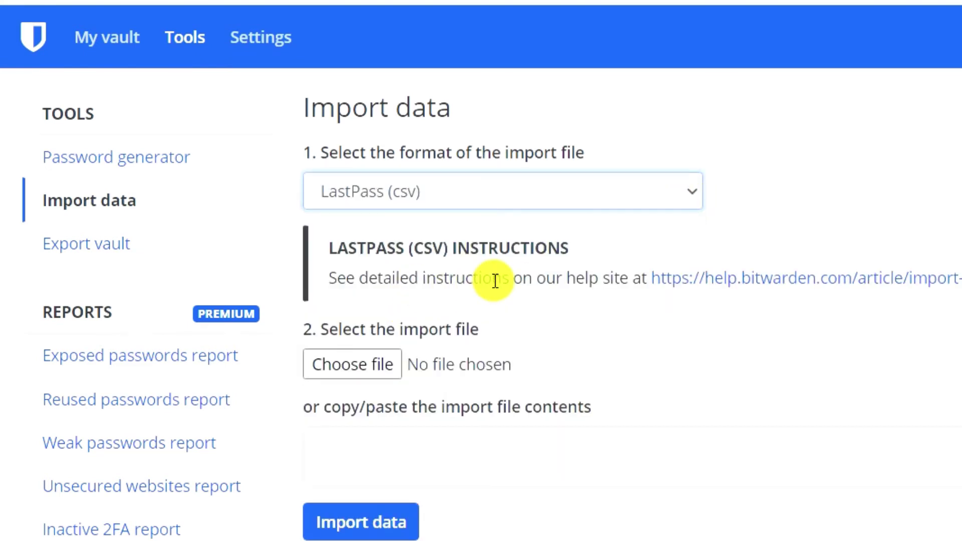
{"action": "left_click", "coordinate": [368, 371]}
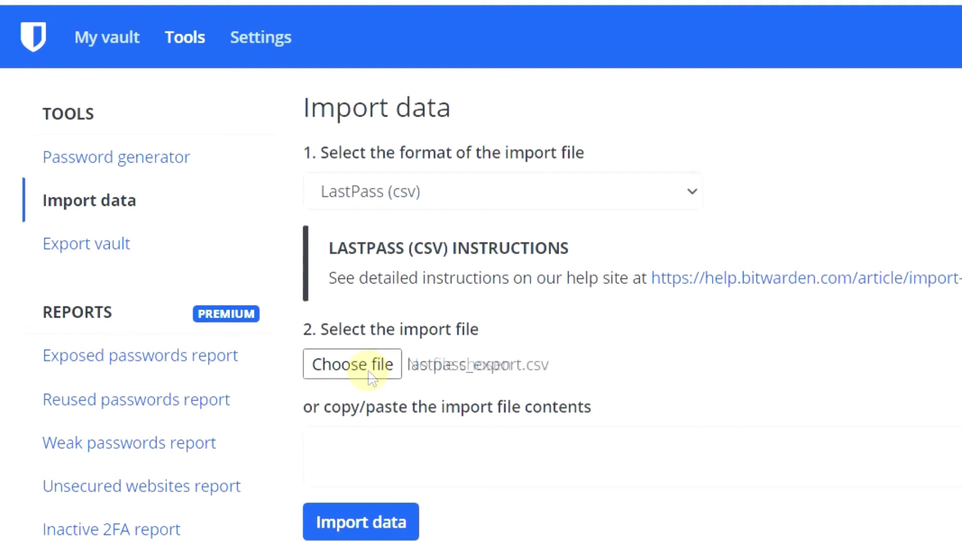
{"action": "left_click", "coordinate": [380, 523]}
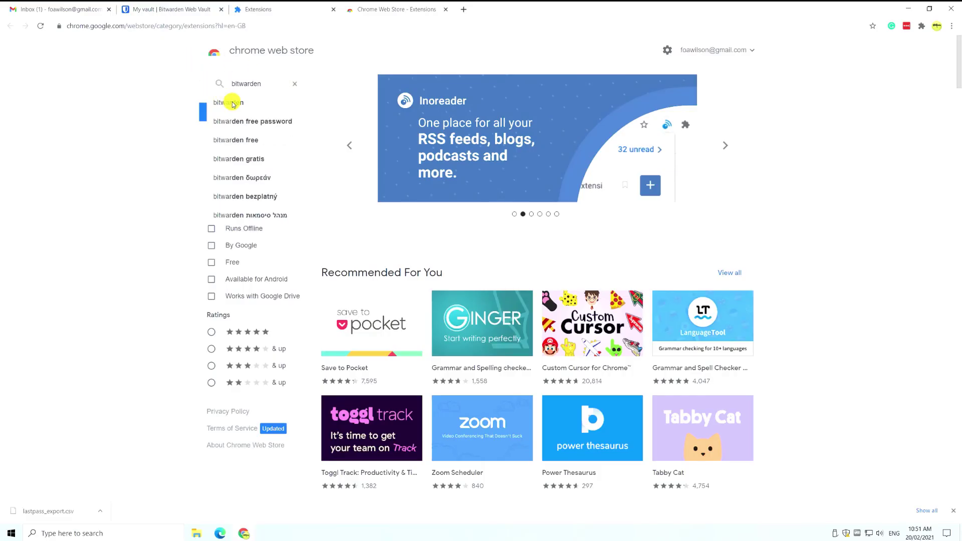
Find Bitwarden - Free Password Manager in the Chrome Web Store and confirm adding it to Chrome
{"action": "left_click", "coordinate": [228, 102]}
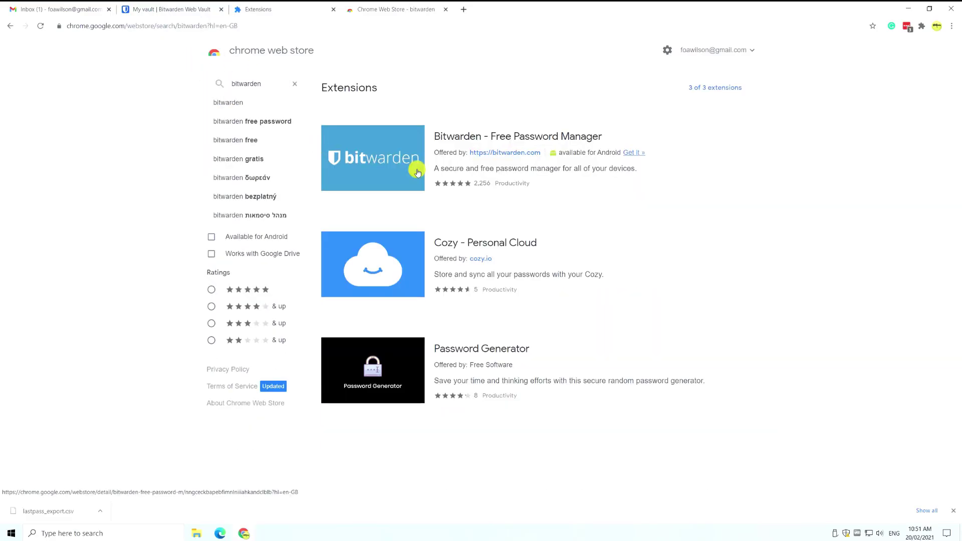
{"action": "left_click", "coordinate": [519, 140]}
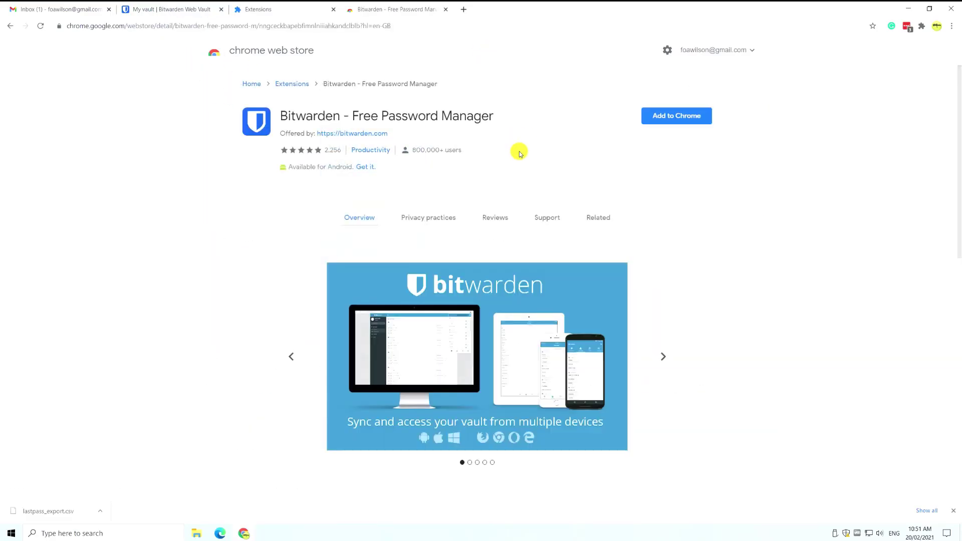
{"action": "left_click", "coordinate": [672, 115]}
{"action": "left_click", "coordinate": [503, 117]}
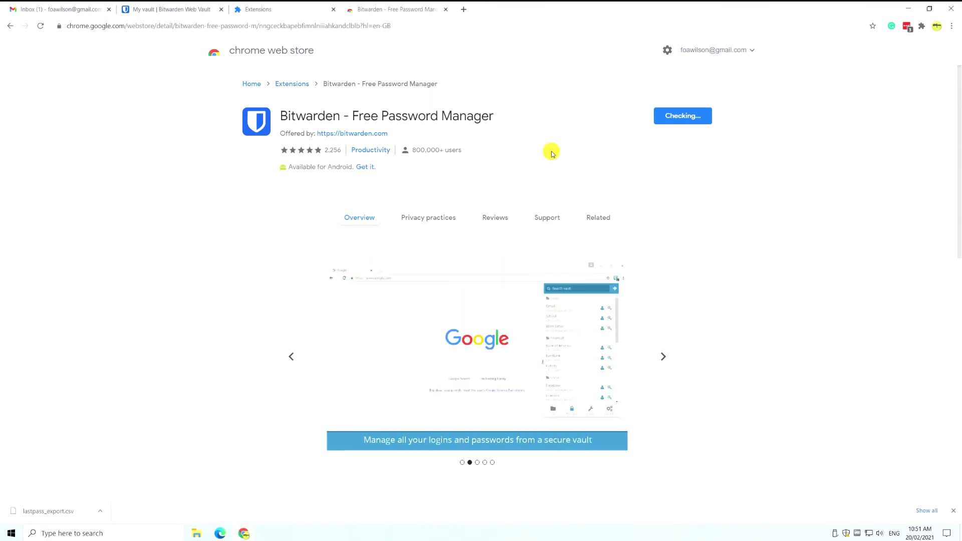